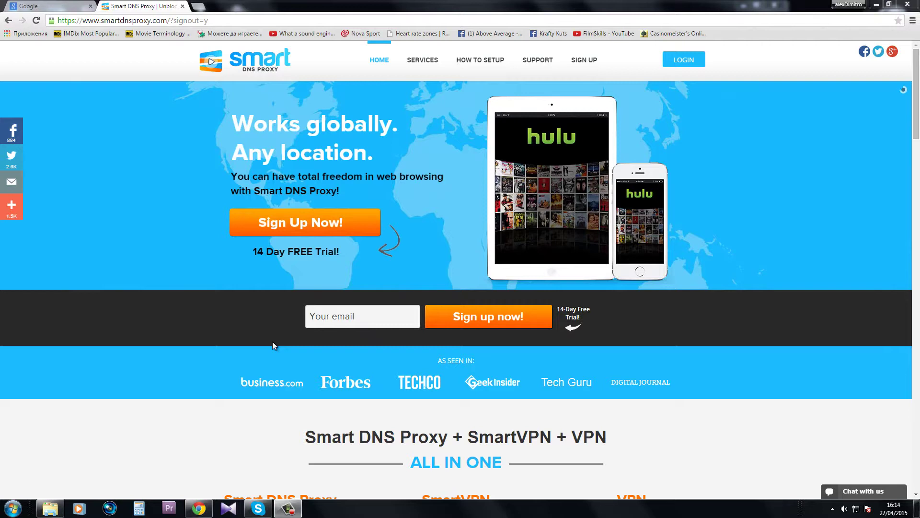
Sign in to the Smart DNS Proxy account with the saved email and password, then go to the Google tab
{"action": "left_click", "coordinate": [684, 59]}
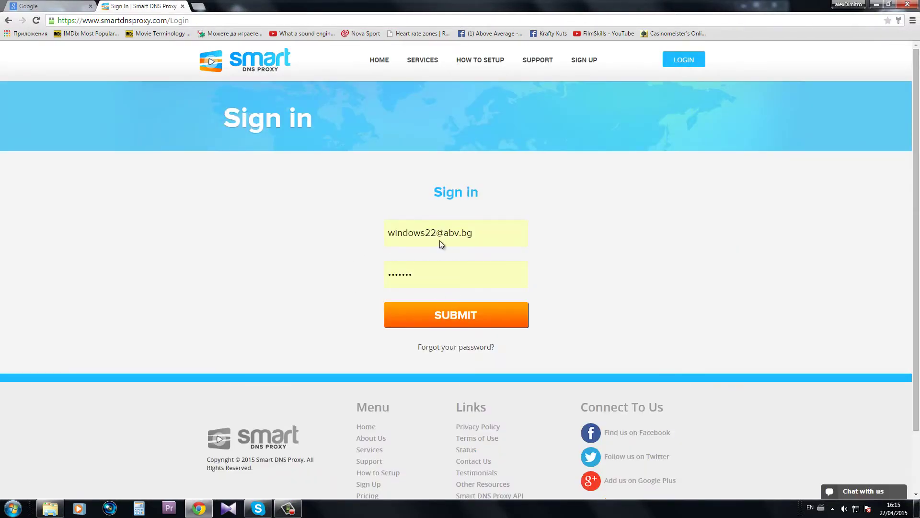
{"action": "left_click", "coordinate": [427, 317]}
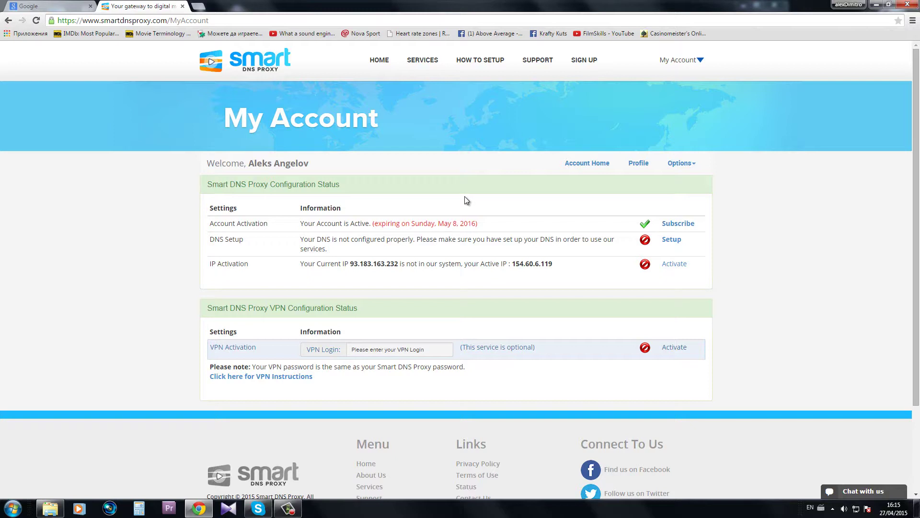
{"action": "left_click", "coordinate": [33, 6]}
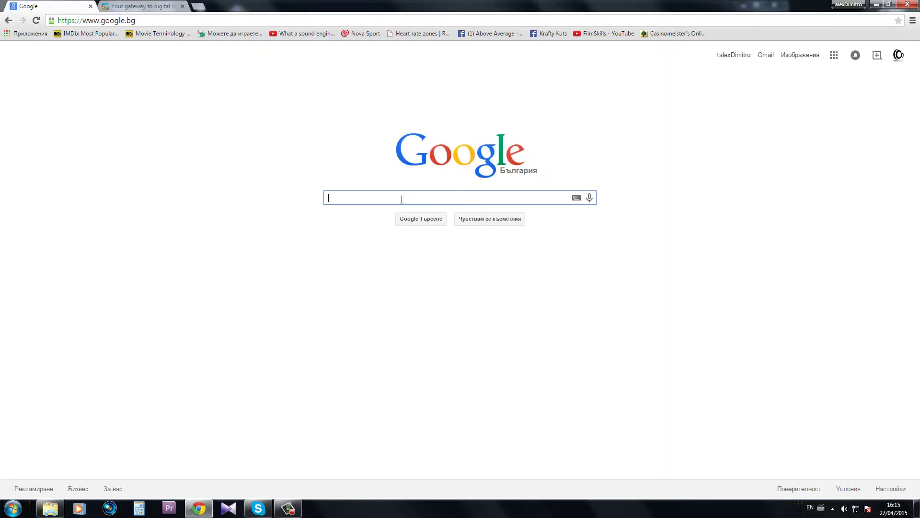
Search Google for netflix and check that netflix.com is unavailable in this country
{"action": "type", "text": "net"}
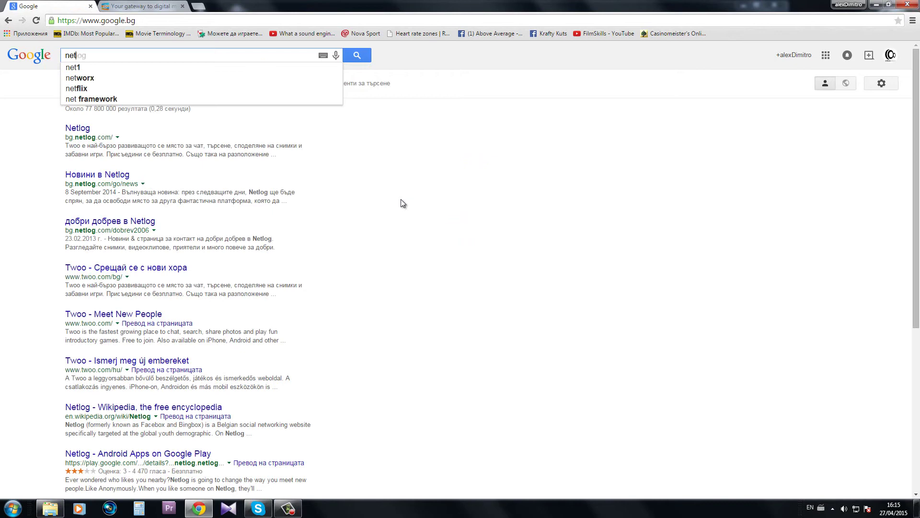
{"action": "type", "text": "flix"}
{"action": "key", "text": "Return"}
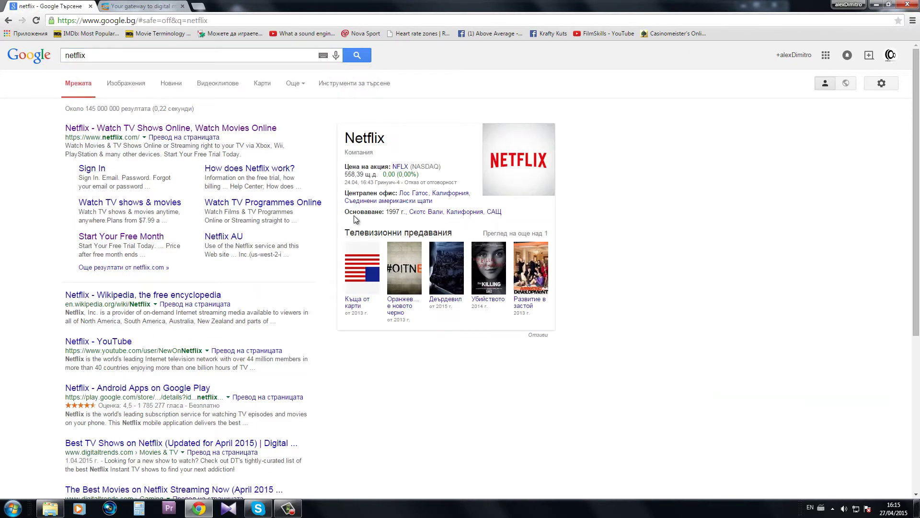
{"action": "left_click", "coordinate": [124, 127]}
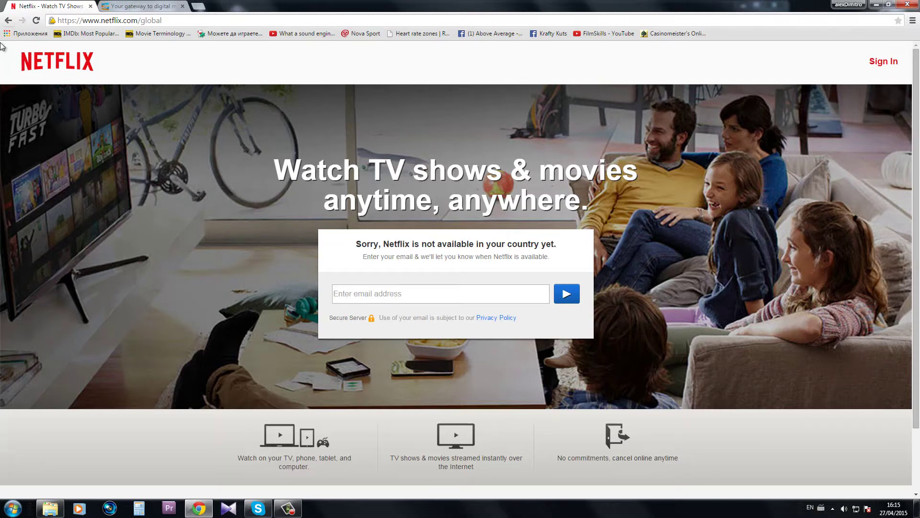
{"action": "left_click", "coordinate": [8, 20]}
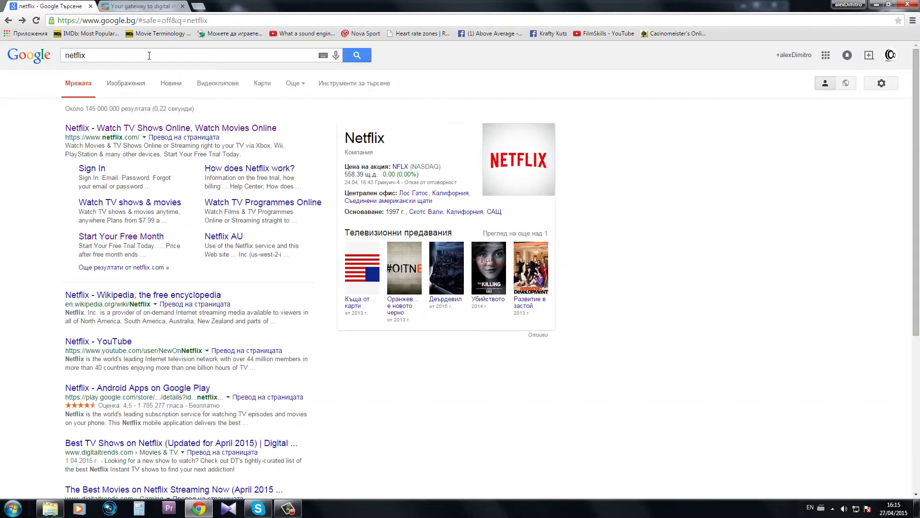
Search Google for pandora and check that Pandora Internet Radio is also blocked
{"action": "left_click_drag", "start_coordinate": [149, 55], "coordinate": [1, 57]}
{"action": "type", "text": "pand"}
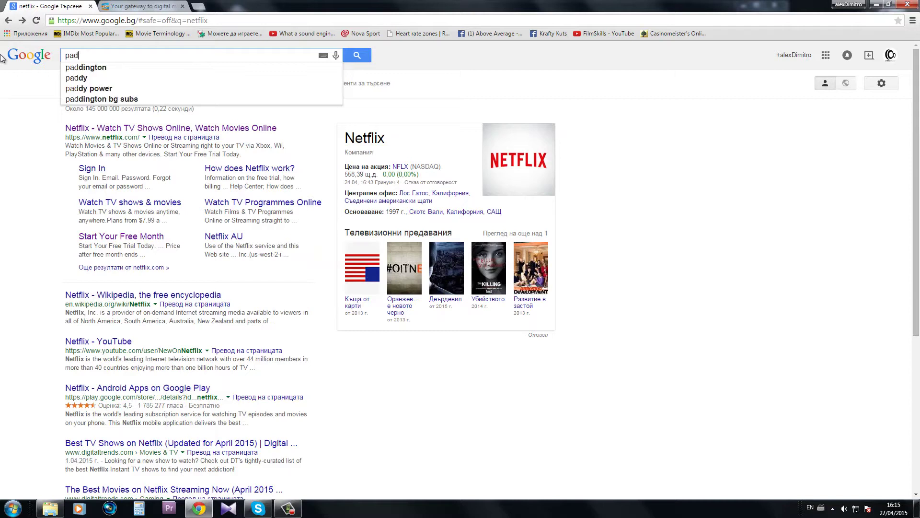
{"action": "type", "text": "ora"}
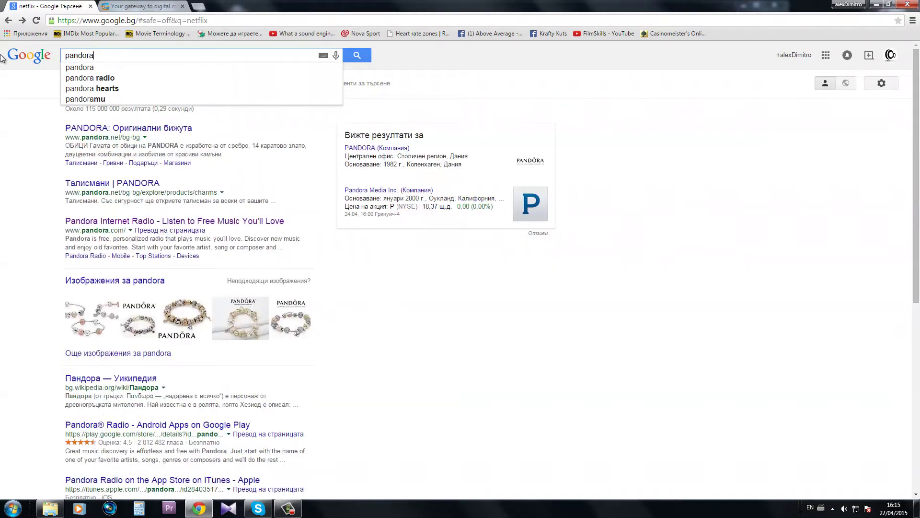
{"action": "left_click", "coordinate": [92, 223]}
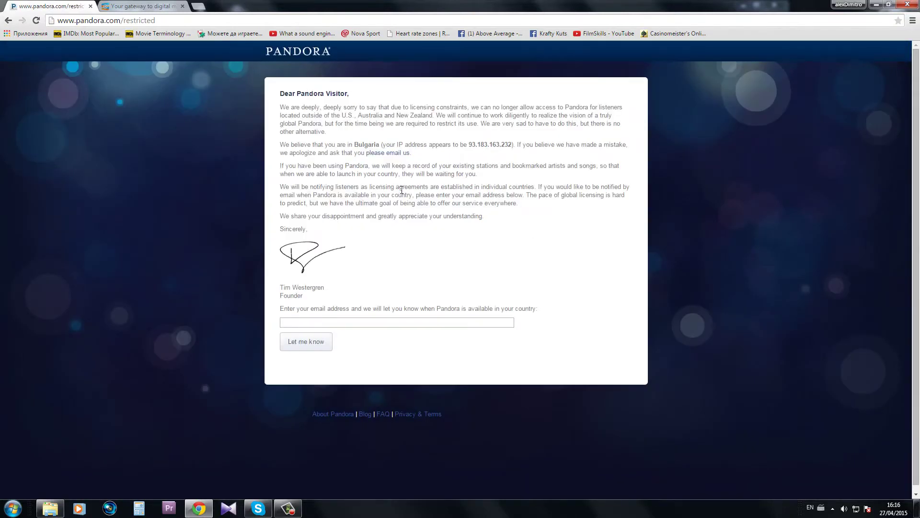
{"action": "left_click", "coordinate": [8, 20]}
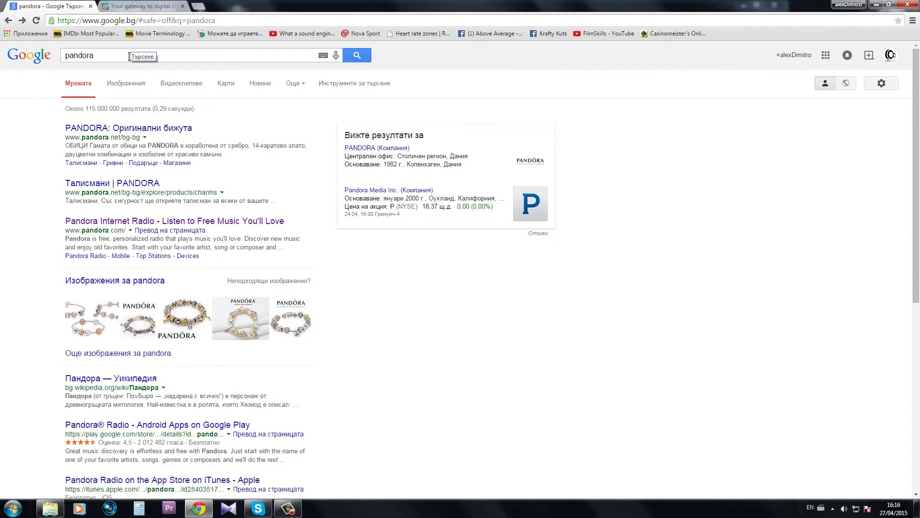
Return to the Smart DNS Proxy account and open the device setup instructions page
{"action": "left_click", "coordinate": [137, 6]}
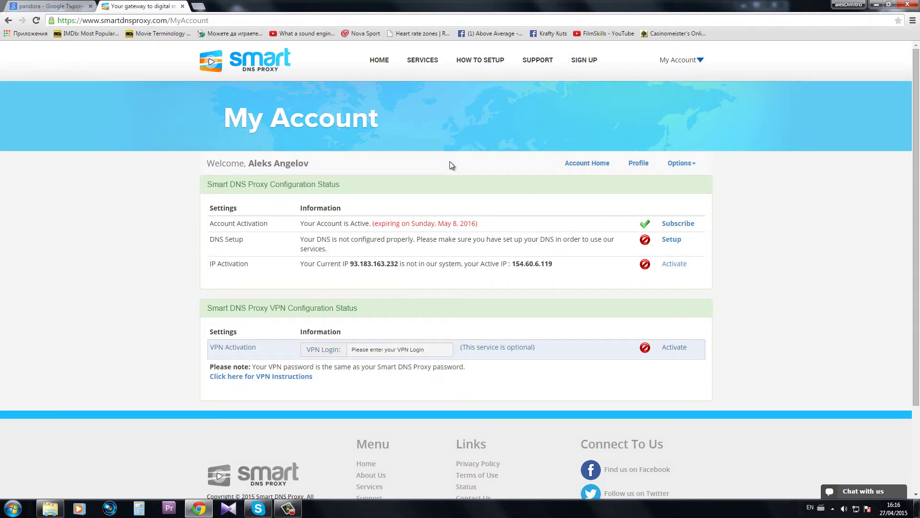
{"action": "left_click", "coordinate": [672, 240]}
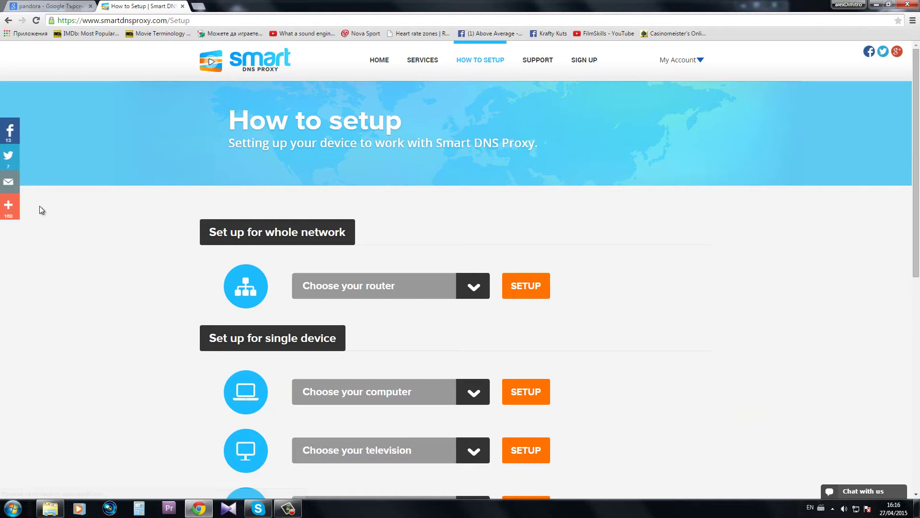
{"action": "scroll", "coordinate": [74, 200], "scroll_direction": "down", "scroll_amount": 1}
{"action": "scroll", "coordinate": [93, 187], "scroll_direction": "down", "scroll_amount": 3}
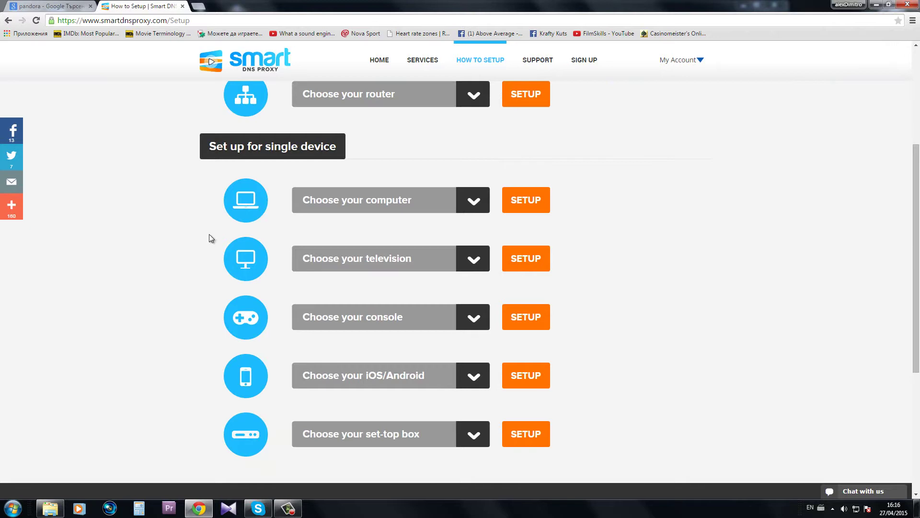
{"action": "scroll", "coordinate": [210, 238], "scroll_direction": "up", "scroll_amount": 2}
Choose Windows 7 as the computer type and read through its setup guide
{"action": "left_click", "coordinate": [477, 302]}
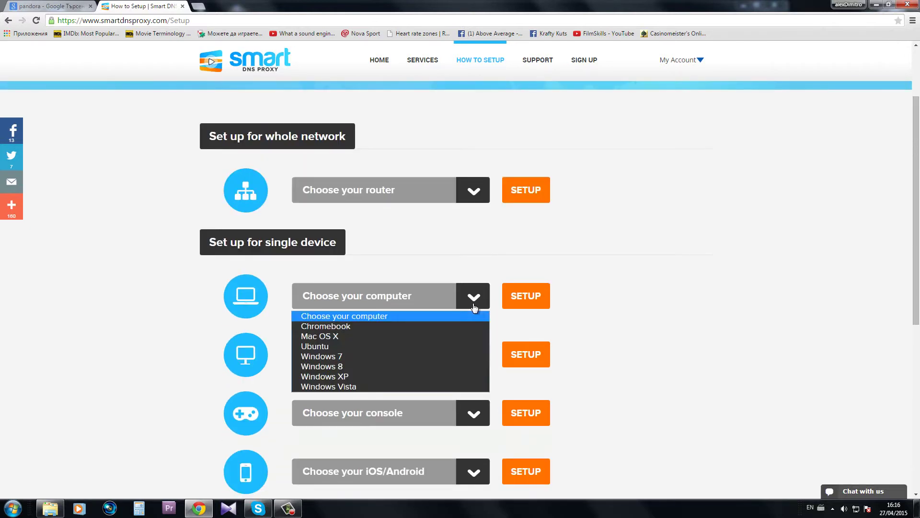
{"action": "left_click", "coordinate": [329, 357]}
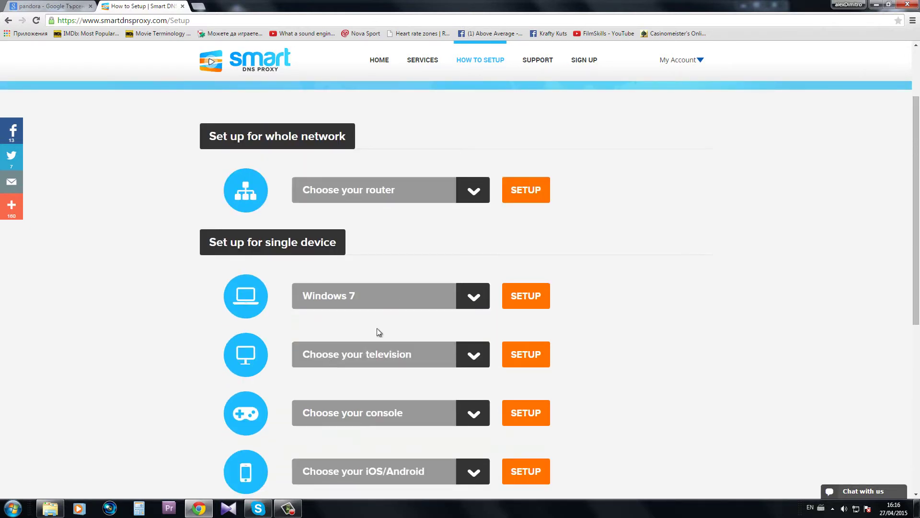
{"action": "left_click", "coordinate": [526, 300]}
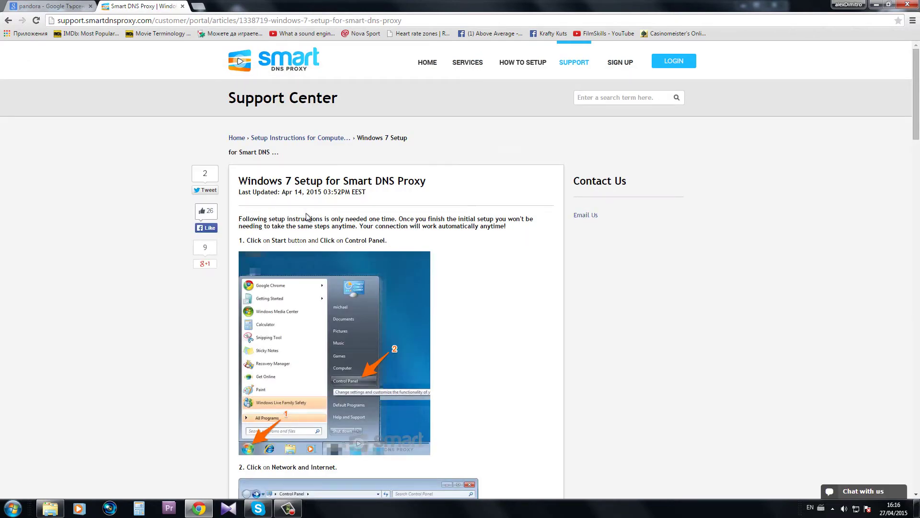
{"action": "scroll", "coordinate": [311, 213], "scroll_direction": "down", "scroll_amount": 4}
{"action": "scroll", "coordinate": [160, 195], "scroll_direction": "up", "scroll_amount": 3}
{"action": "scroll", "coordinate": [385, 302], "scroll_direction": "down", "scroll_amount": 3}
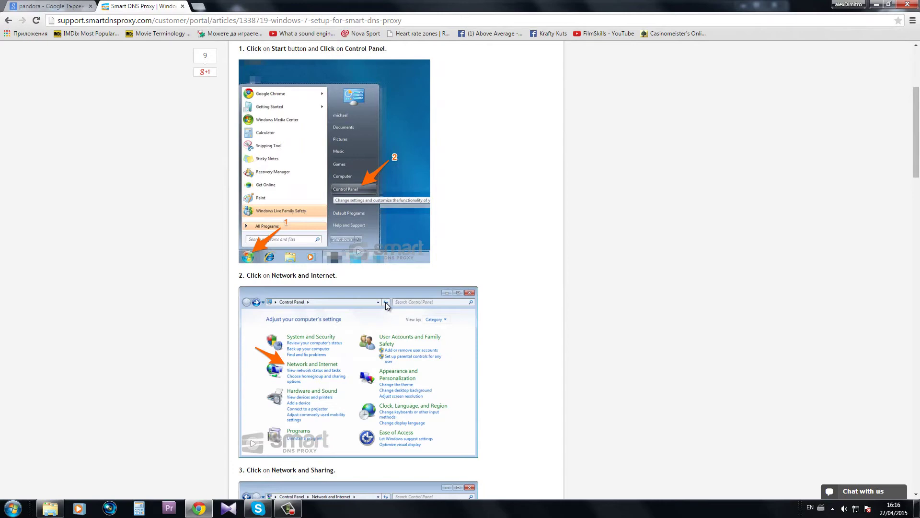
{"action": "scroll", "coordinate": [215, 172], "scroll_direction": "down", "scroll_amount": 4}
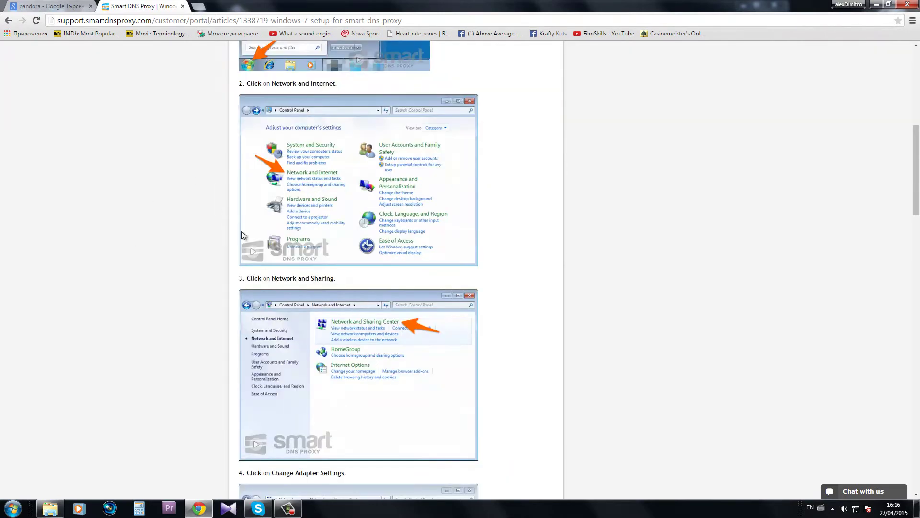
{"action": "scroll", "coordinate": [294, 277], "scroll_direction": "down", "scroll_amount": 3}
{"action": "scroll", "coordinate": [300, 267], "scroll_direction": "down", "scroll_amount": 2}
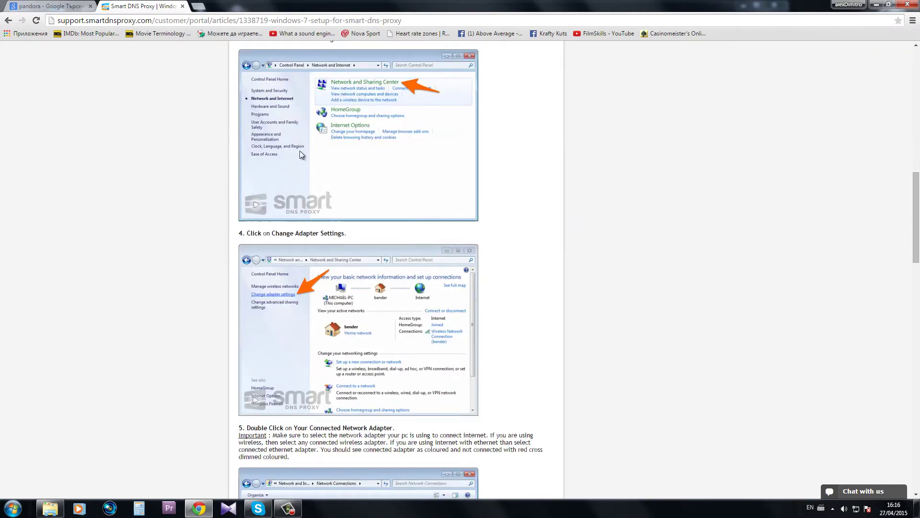
{"action": "scroll", "coordinate": [307, 175], "scroll_direction": "down", "scroll_amount": 2}
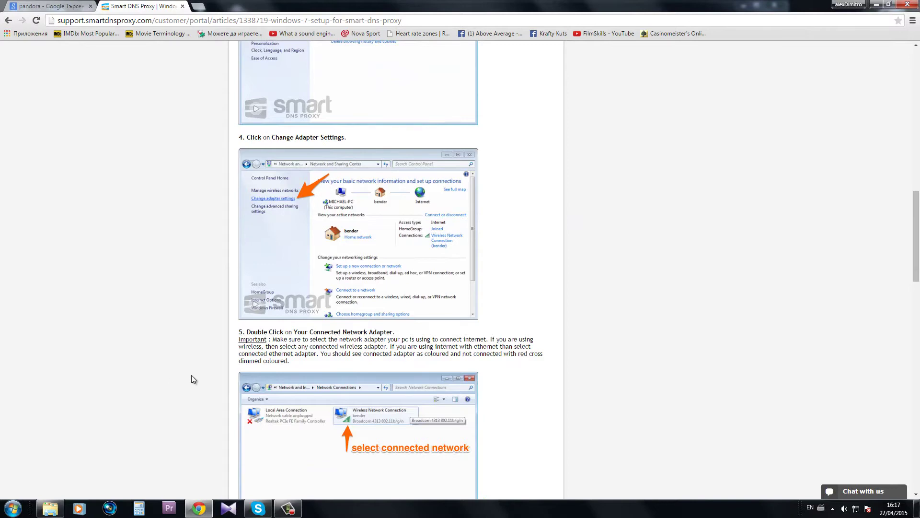
{"action": "scroll", "coordinate": [191, 376], "scroll_direction": "down", "scroll_amount": 4}
{"action": "scroll", "coordinate": [542, 361], "scroll_direction": "down", "scroll_amount": 4}
Set the local connection's IPv4 properties to use manually entered DNS server addresses
{"action": "left_click", "coordinate": [12, 508]}
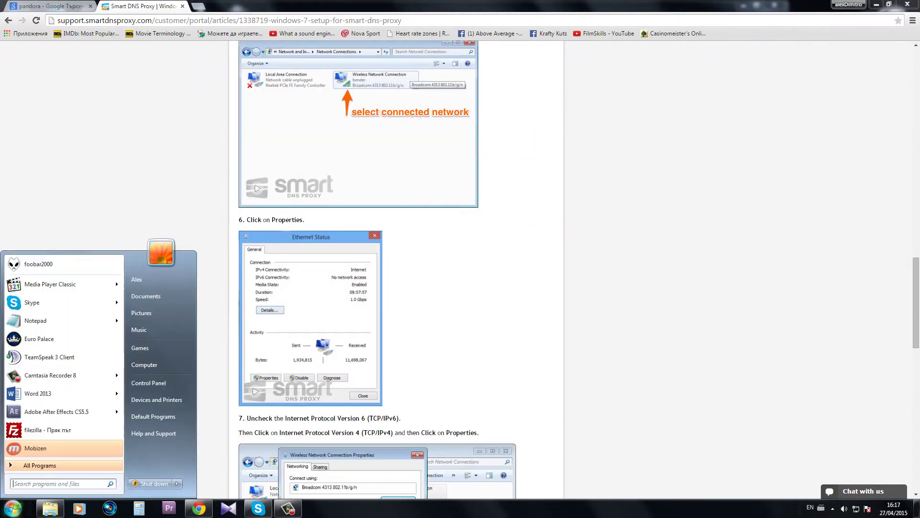
{"action": "left_click", "coordinate": [159, 384]}
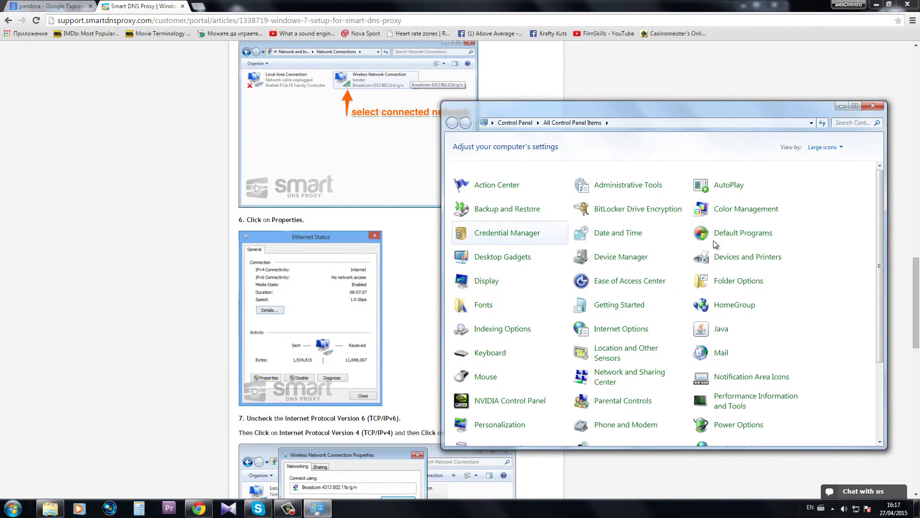
{"action": "left_click", "coordinate": [724, 375]}
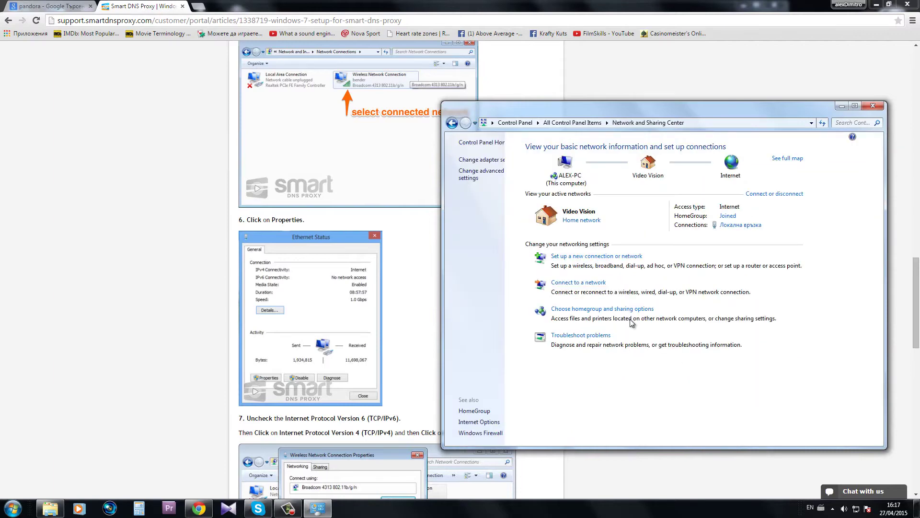
{"action": "left_click", "coordinate": [760, 229]}
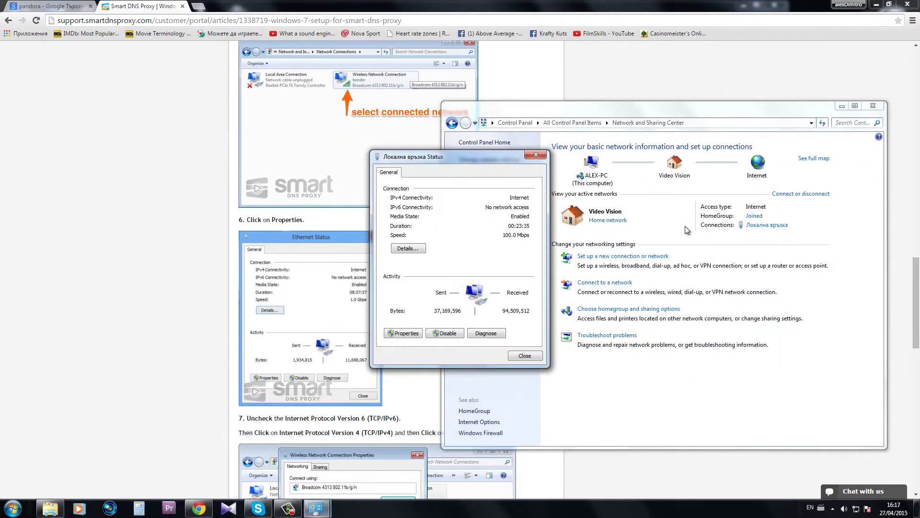
{"action": "left_click", "coordinate": [402, 334]}
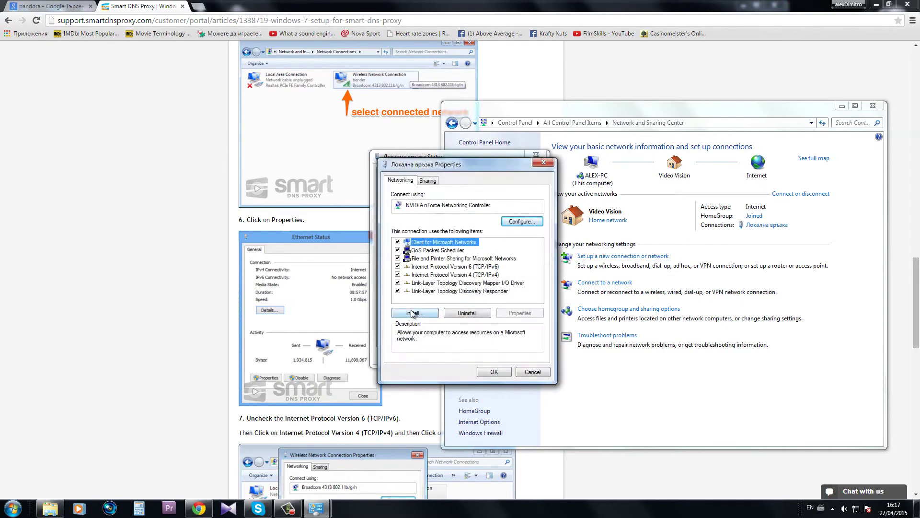
{"action": "left_click", "coordinate": [428, 276]}
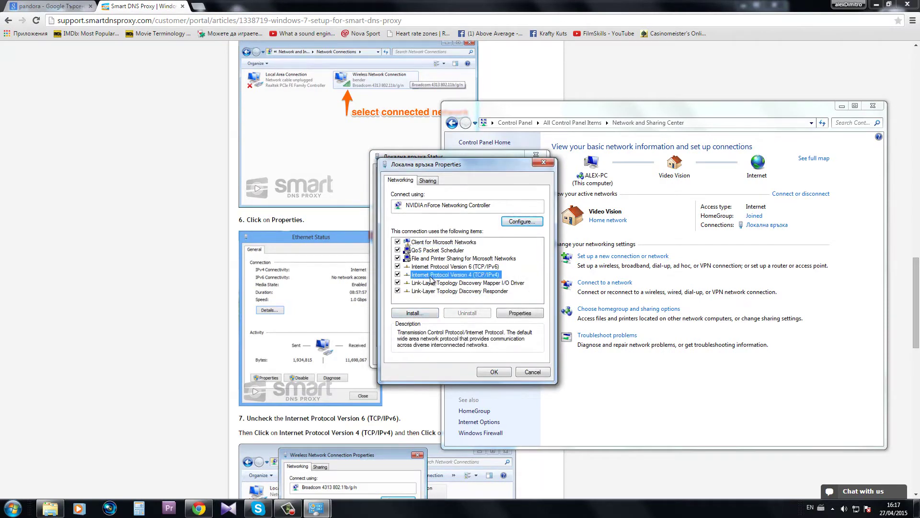
{"action": "left_click", "coordinate": [524, 316]}
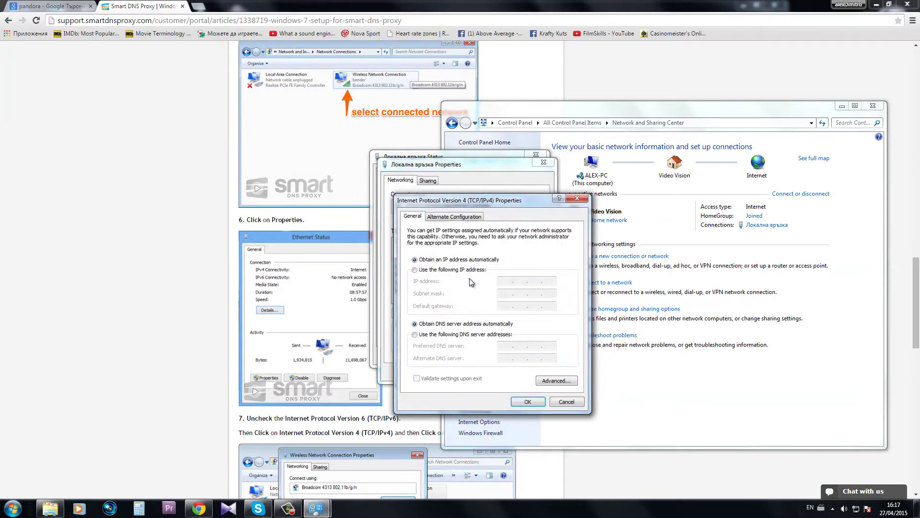
{"action": "left_click", "coordinate": [415, 334]}
Find the closest server in the tutorial's DNS server list, highlighting Turkey and Istanbul
{"action": "left_click", "coordinate": [170, 309]}
{"action": "scroll", "coordinate": [171, 308], "scroll_direction": "down", "scroll_amount": 9}
{"action": "scroll", "coordinate": [177, 302], "scroll_direction": "down", "scroll_amount": 1}
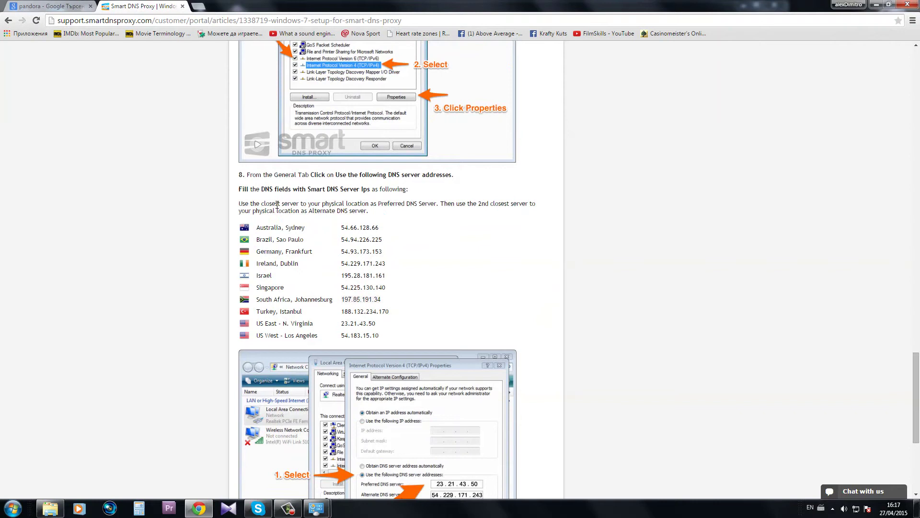
{"action": "left_click_drag", "start_coordinate": [253, 203], "coordinate": [440, 204]}
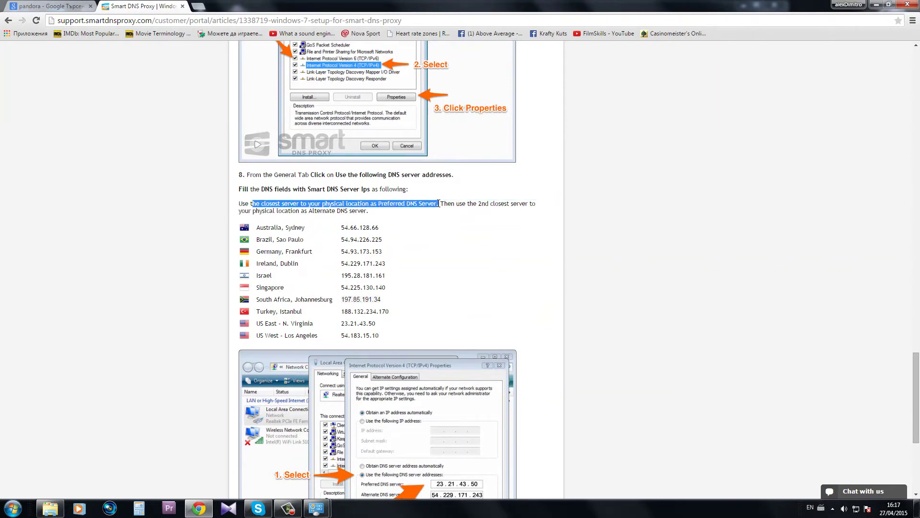
{"action": "left_click", "coordinate": [210, 309]}
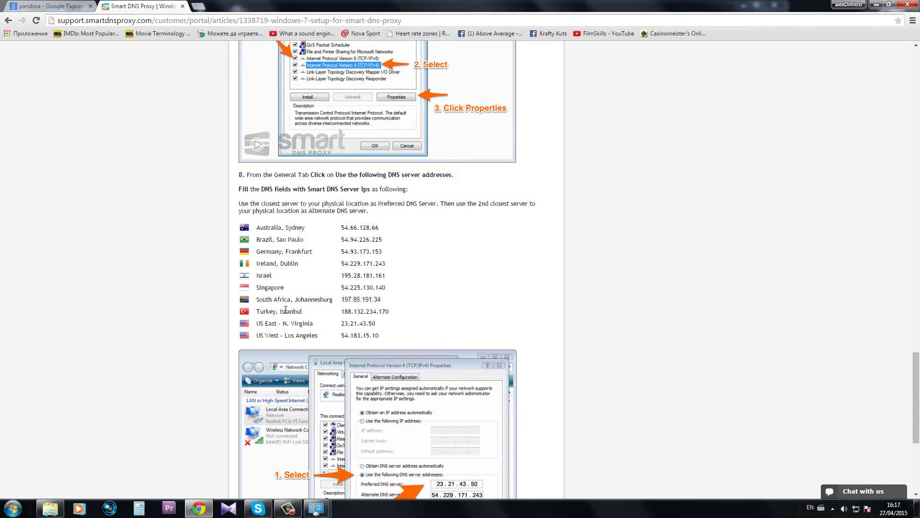
{"action": "double_click", "coordinate": [264, 311]}
{"action": "left_click", "coordinate": [325, 315]}
{"action": "double_click", "coordinate": [290, 311]}
{"action": "left_click", "coordinate": [347, 317]}
{"action": "left_click_drag", "start_coordinate": [331, 310], "coordinate": [386, 337]}
Sign back in to Smart DNS Proxy, confirm DNS shows as configured properly, then return to Google
{"action": "left_click", "coordinate": [342, 313]}
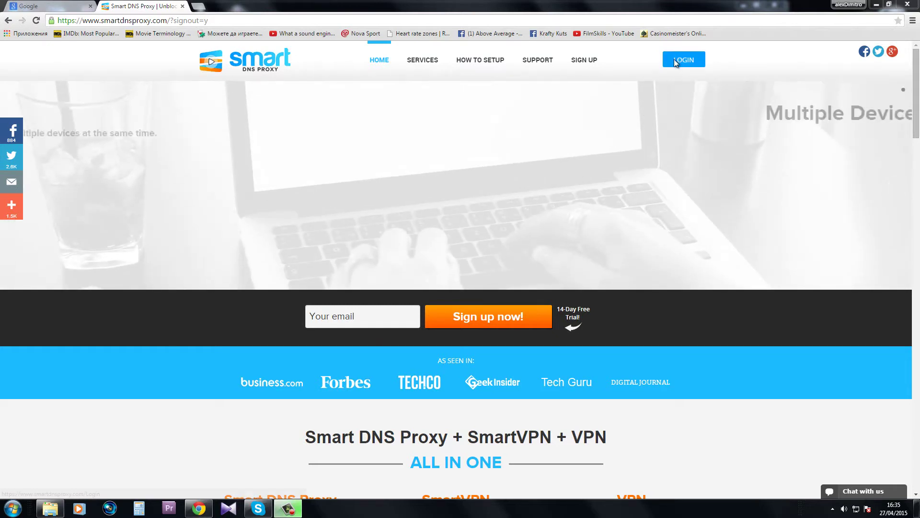
{"action": "left_click", "coordinate": [674, 60]}
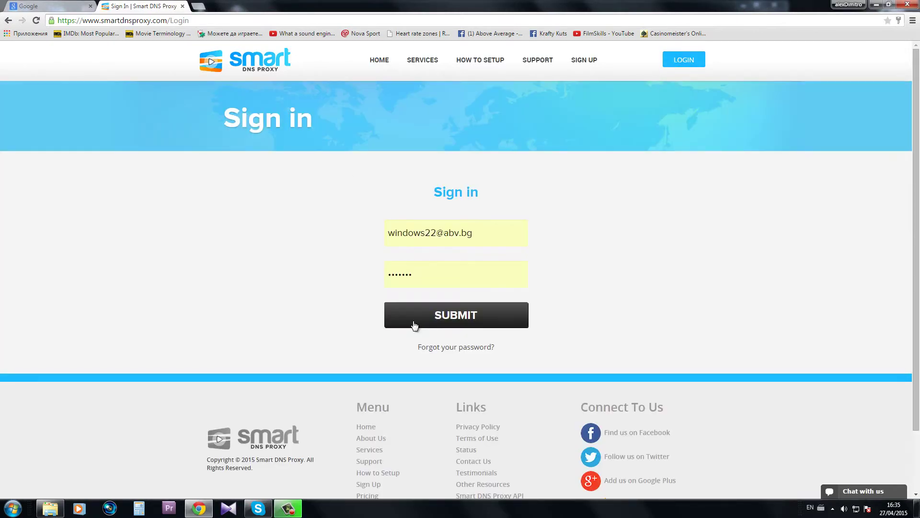
{"action": "left_click", "coordinate": [414, 326]}
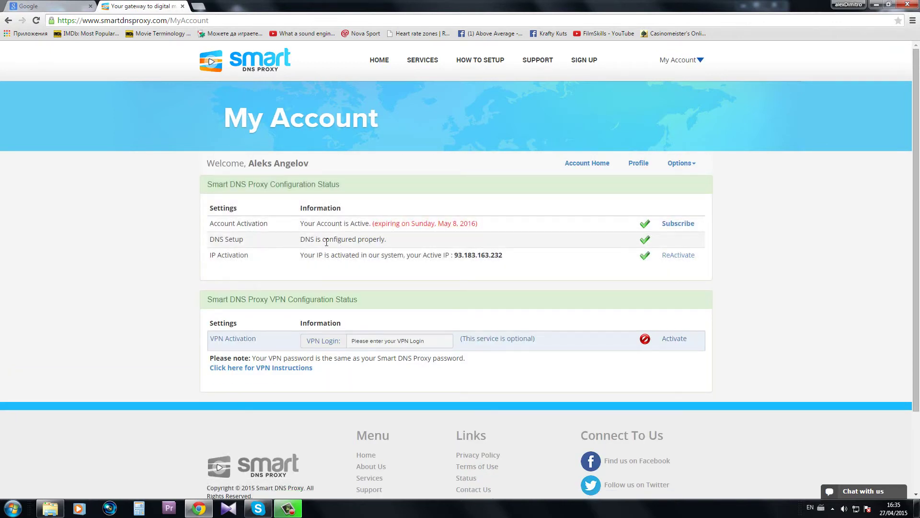
{"action": "left_click", "coordinate": [45, 9]}
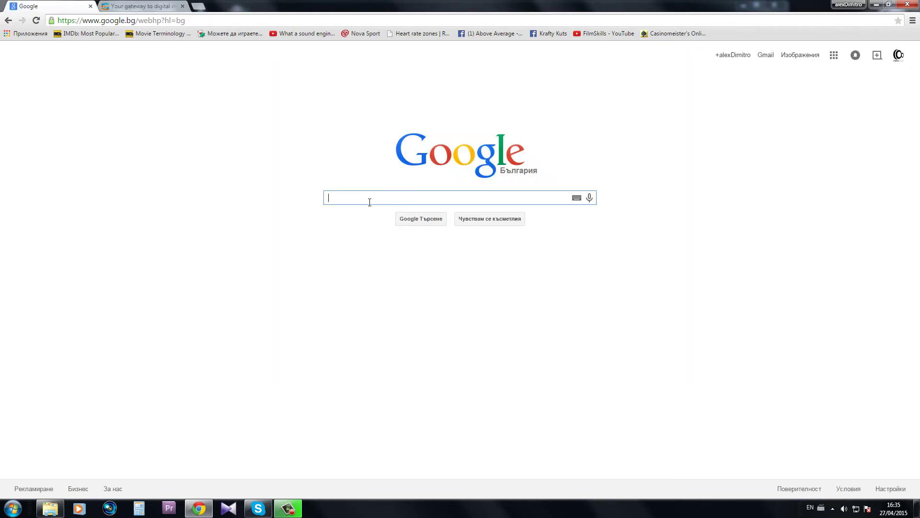
Search pandora and confirm Pandora Internet Radio now opens to its free registration page
{"action": "type", "text": "pandora"}
{"action": "key", "text": "Return"}
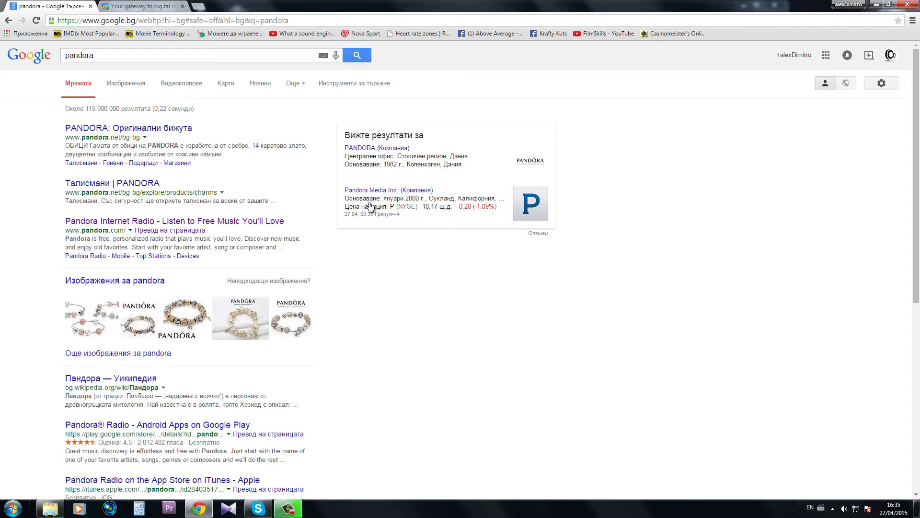
{"action": "left_click", "coordinate": [254, 222]}
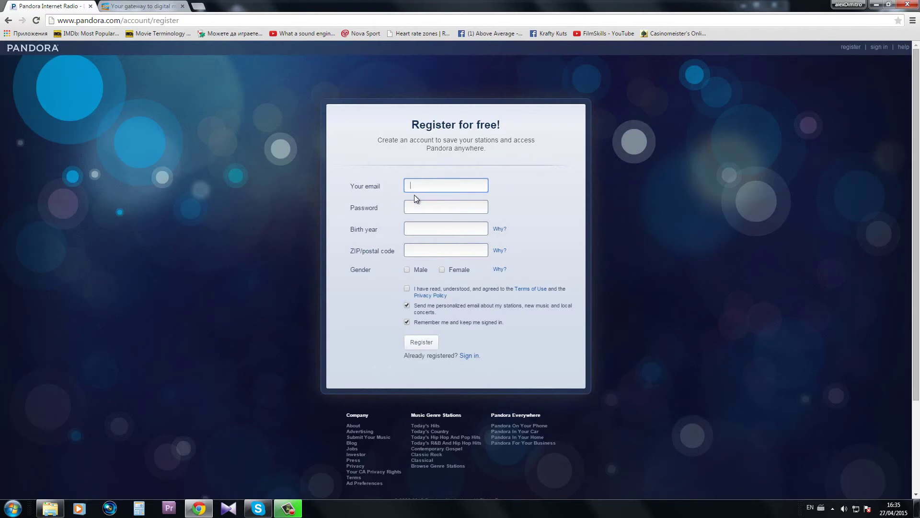
{"action": "left_click", "coordinate": [7, 21]}
Search bbc.co.uk iplayer and stream 'Britain's Biggest Diamond Heist? The Inside Story' on BBC iPlayer
{"action": "left_click", "coordinate": [7, 21]}
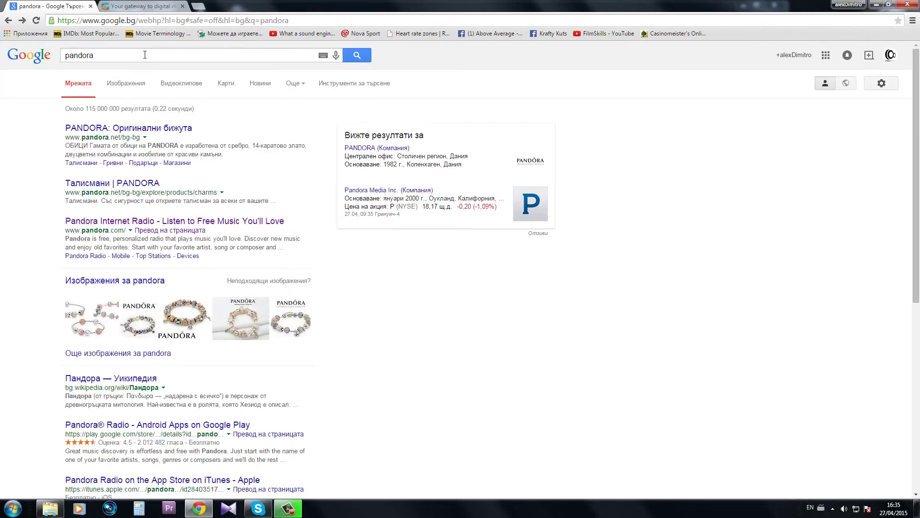
{"action": "type", "text": "bbc"}
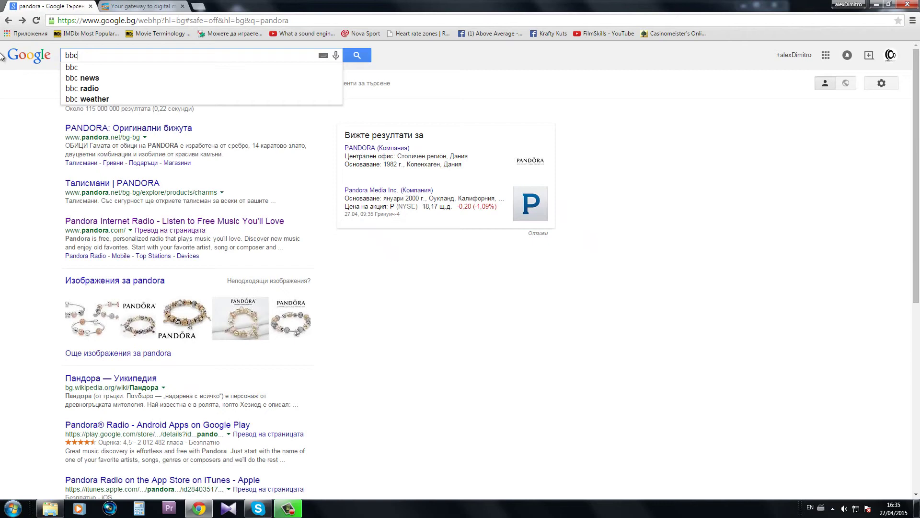
{"action": "type", "text": ".co.uk i"}
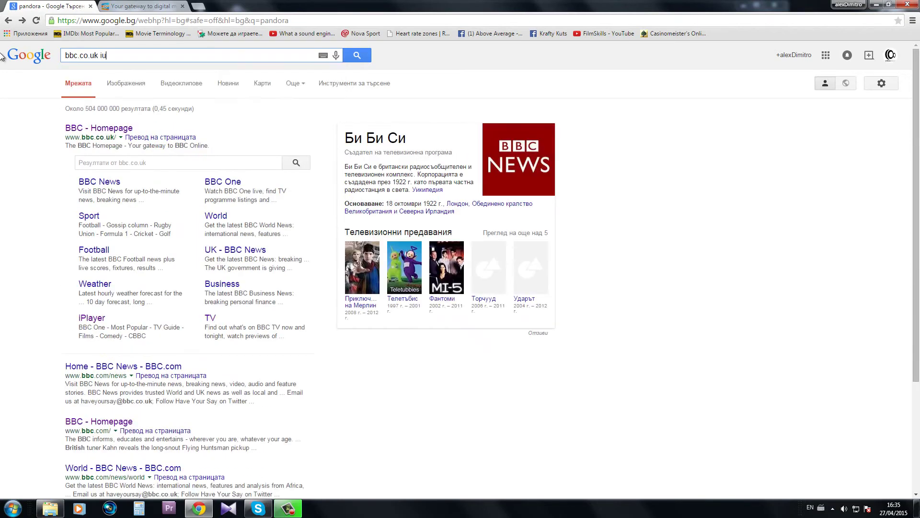
{"action": "type", "text": "player"}
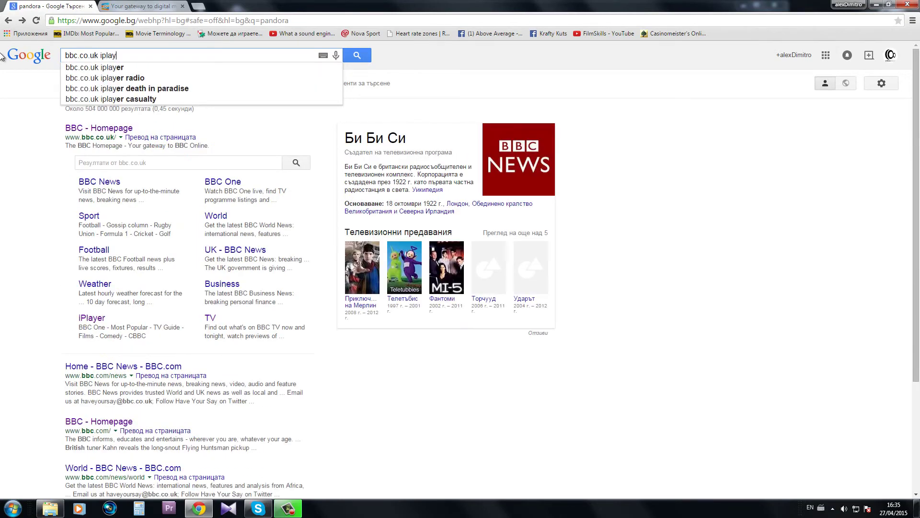
{"action": "left_click", "coordinate": [89, 68]}
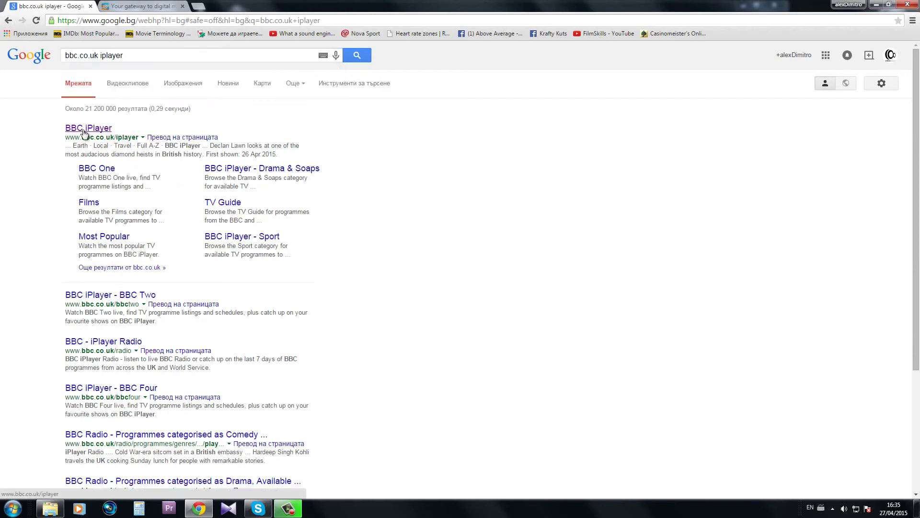
{"action": "left_click", "coordinate": [82, 131]}
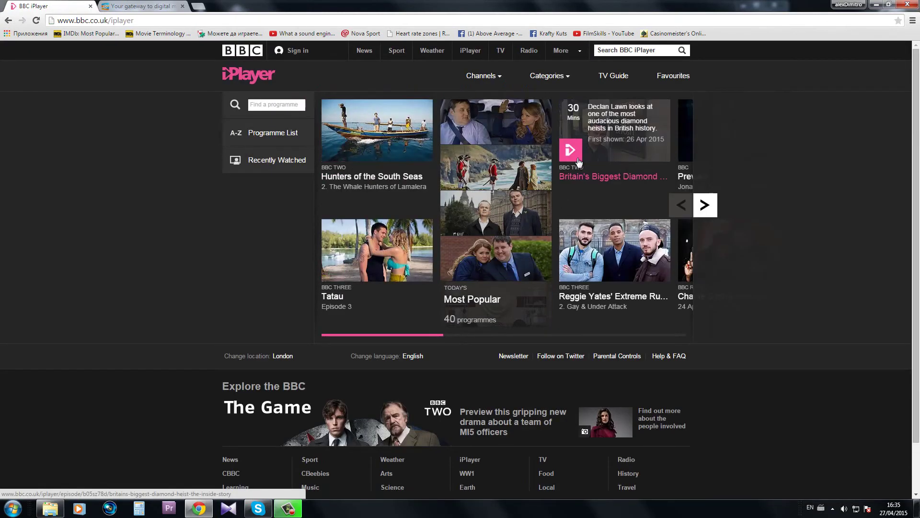
{"action": "left_click", "coordinate": [583, 197]}
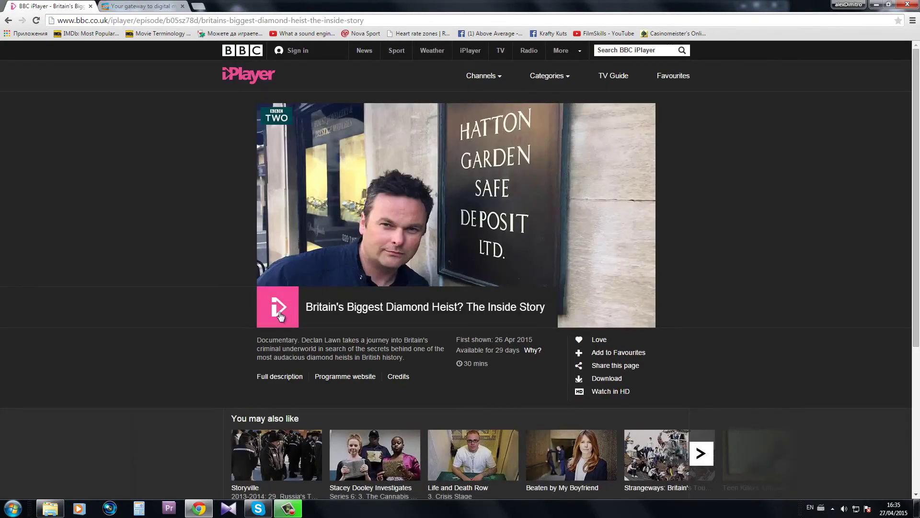
{"action": "left_click", "coordinate": [279, 312]}
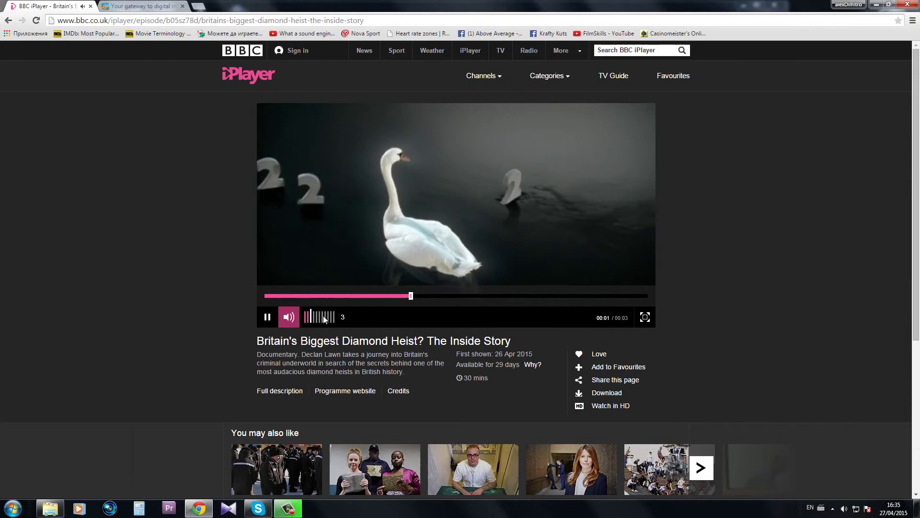
{"action": "mouse_move", "coordinate": [289, 317]}
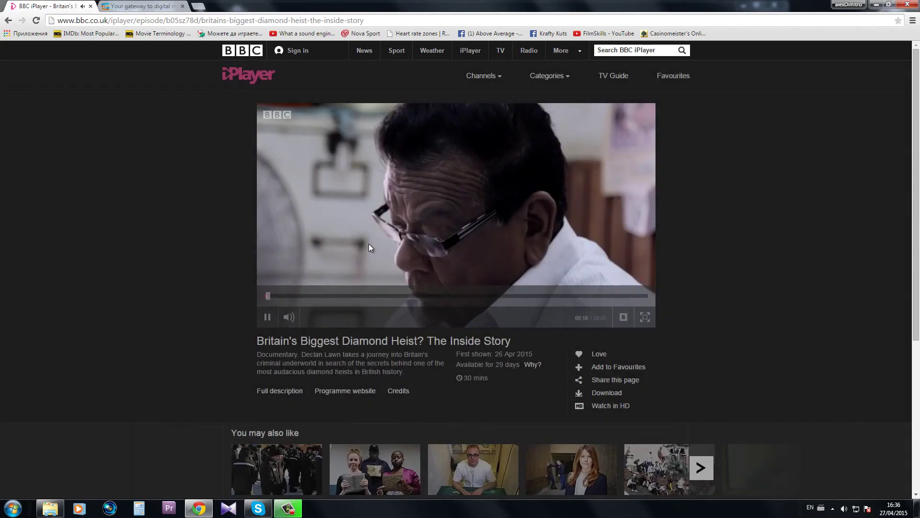
Search Google for abc and open the Once Upon a Time episode 'Lily' on abc.go.com
{"action": "left_click", "coordinate": [8, 21]}
{"action": "left_click", "coordinate": [8, 21]}
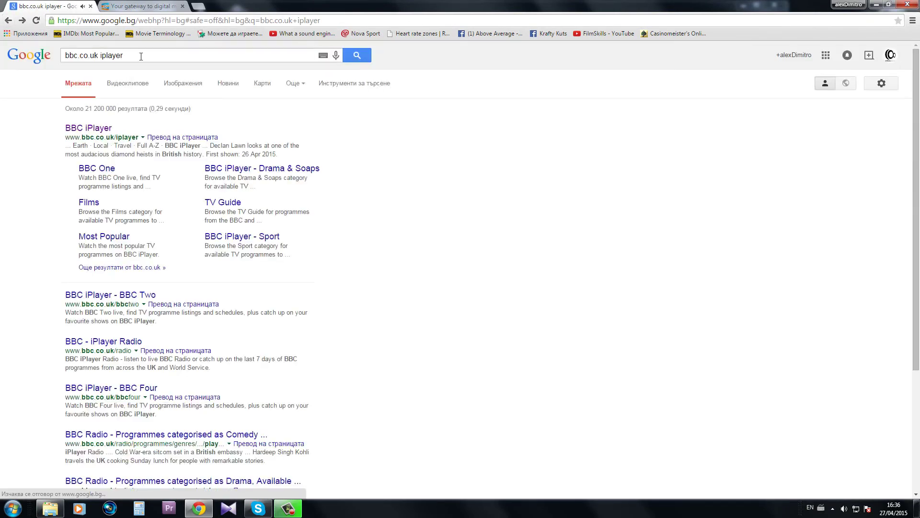
{"action": "type", "text": "abc"}
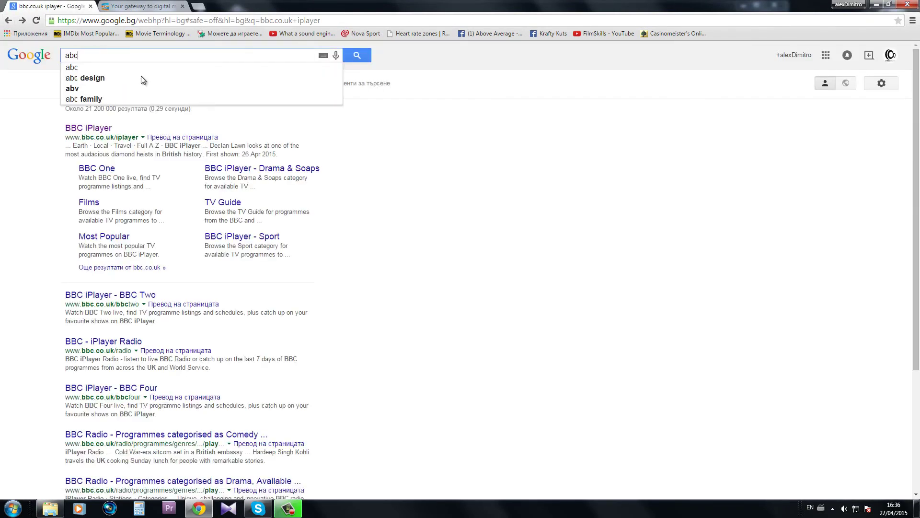
{"action": "left_click", "coordinate": [137, 68]}
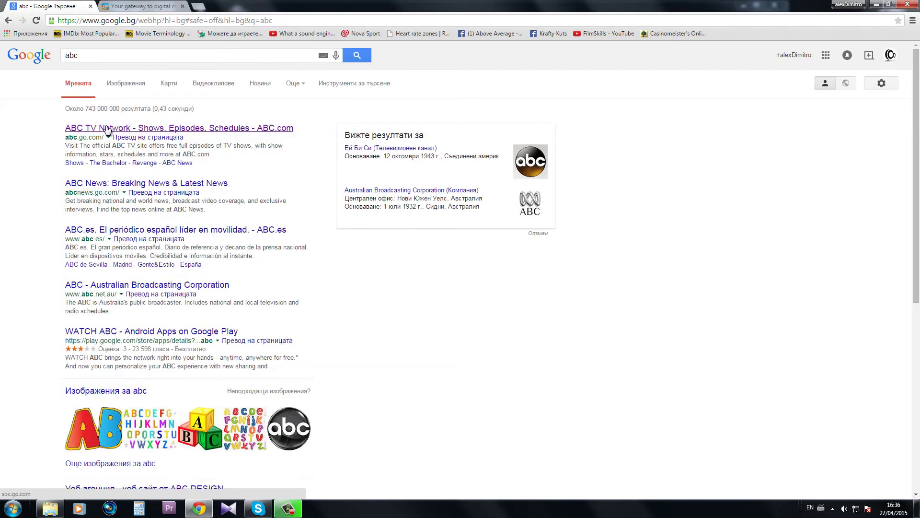
{"action": "left_click", "coordinate": [109, 129]}
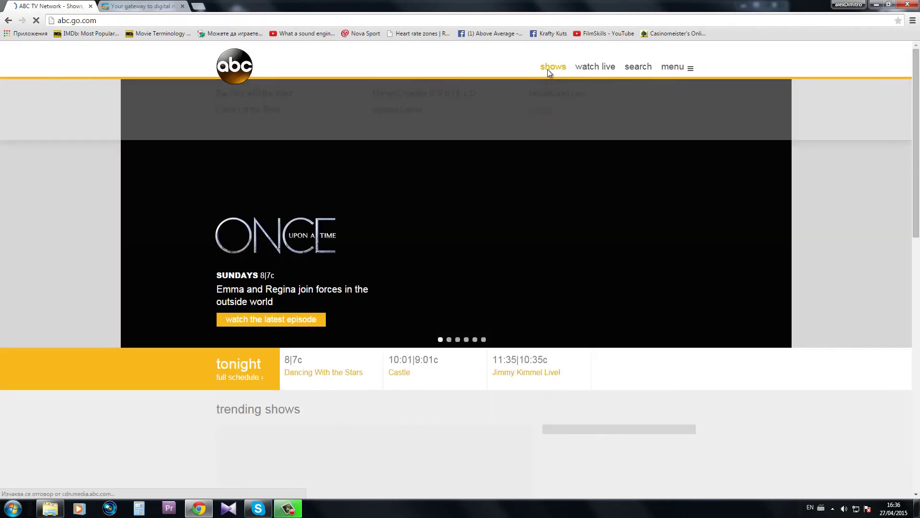
{"action": "left_click", "coordinate": [547, 69]}
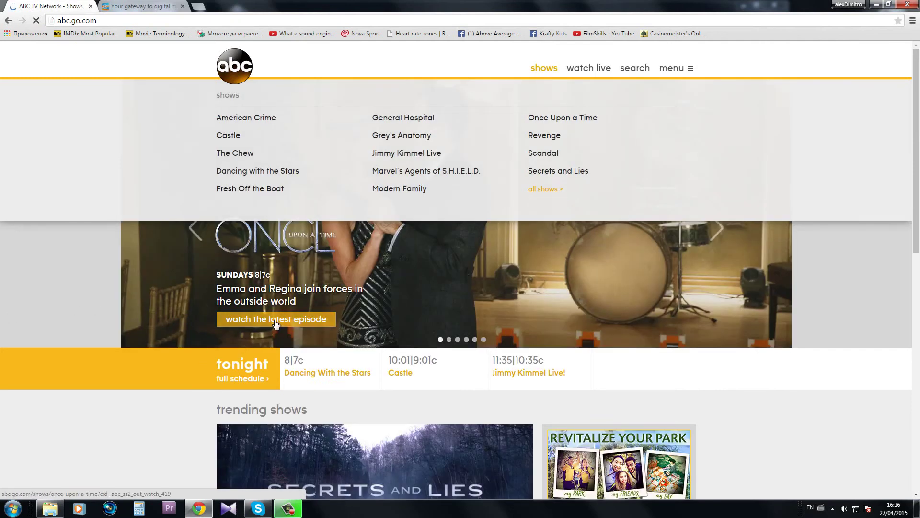
{"action": "left_click", "coordinate": [211, 300]}
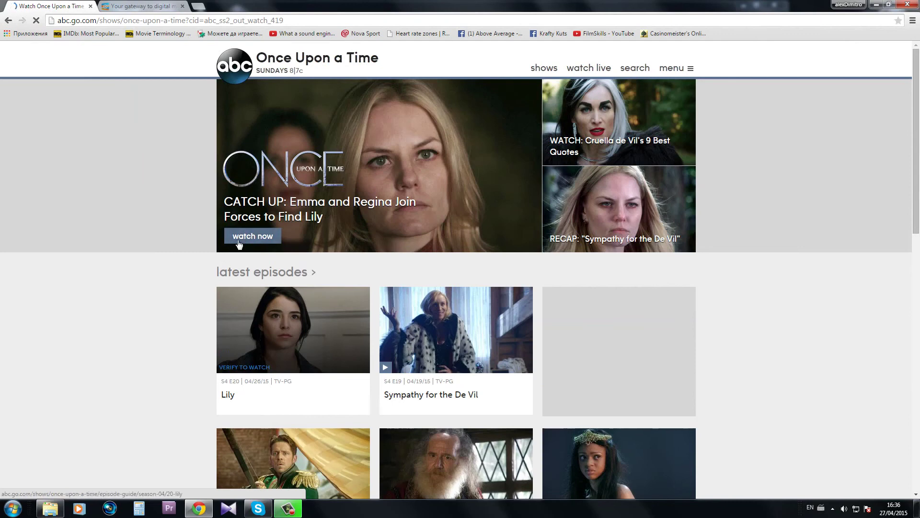
{"action": "left_click", "coordinate": [246, 235]}
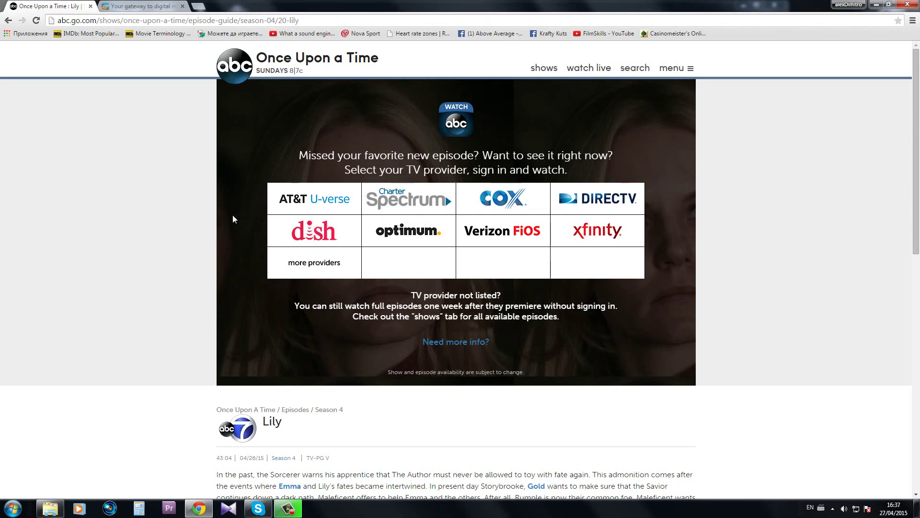
Bring back the Smart DNS Proxy My Account page confirming activation, DNS setup and IP activation
{"action": "left_click", "coordinate": [142, 6]}
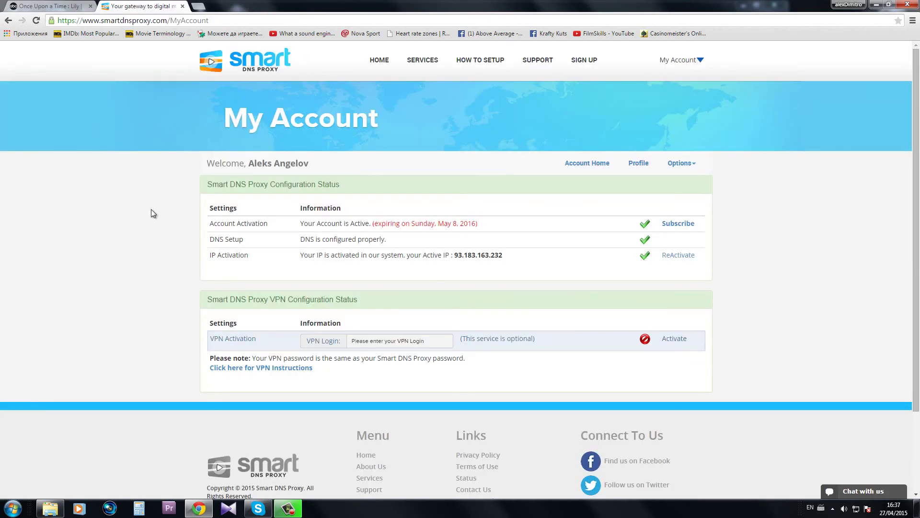